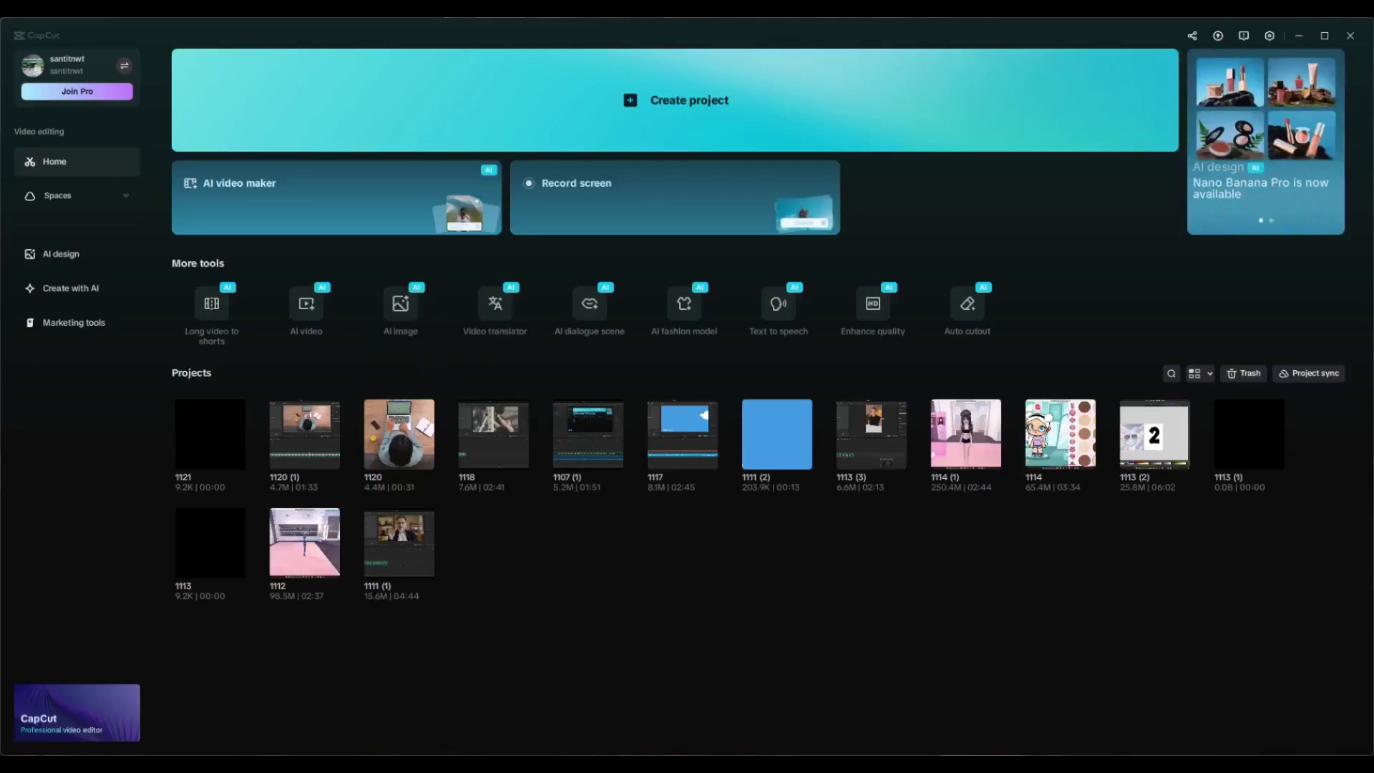
- Set the AI image model to Nano Banana Pro and the aspect ratio to 9:16
{"action": "mouse_move", "coordinate": [400, 303]}
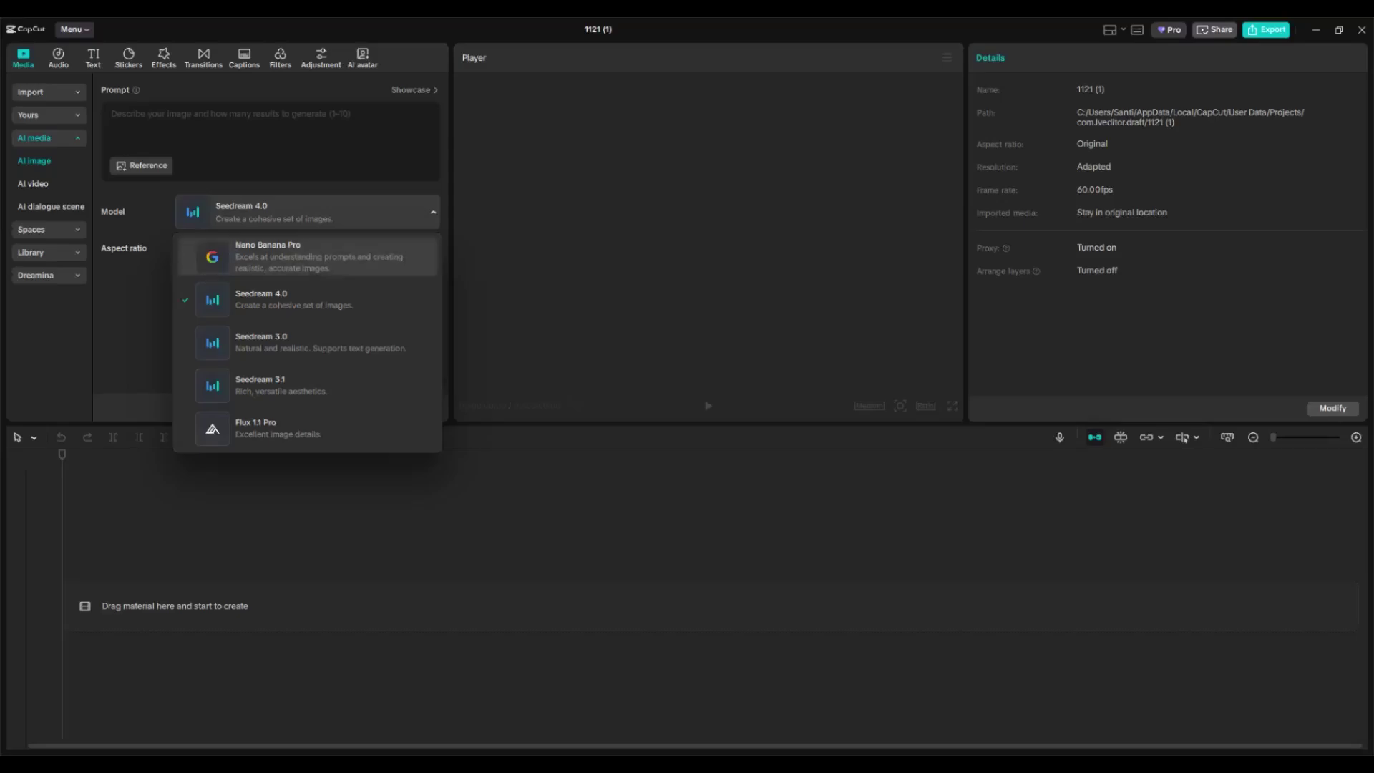
{"action": "left_click", "coordinate": [315, 257]}
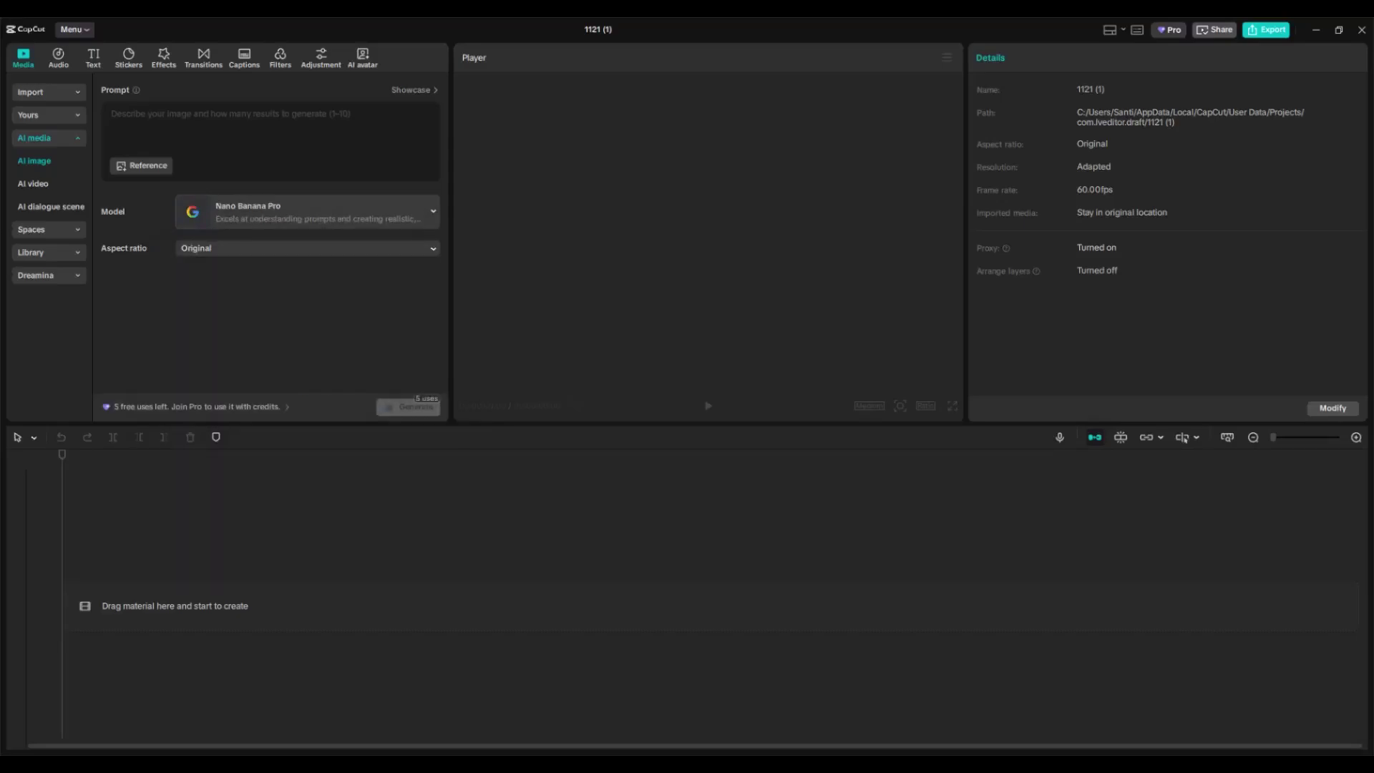
{"action": "left_click", "coordinate": [307, 249]}
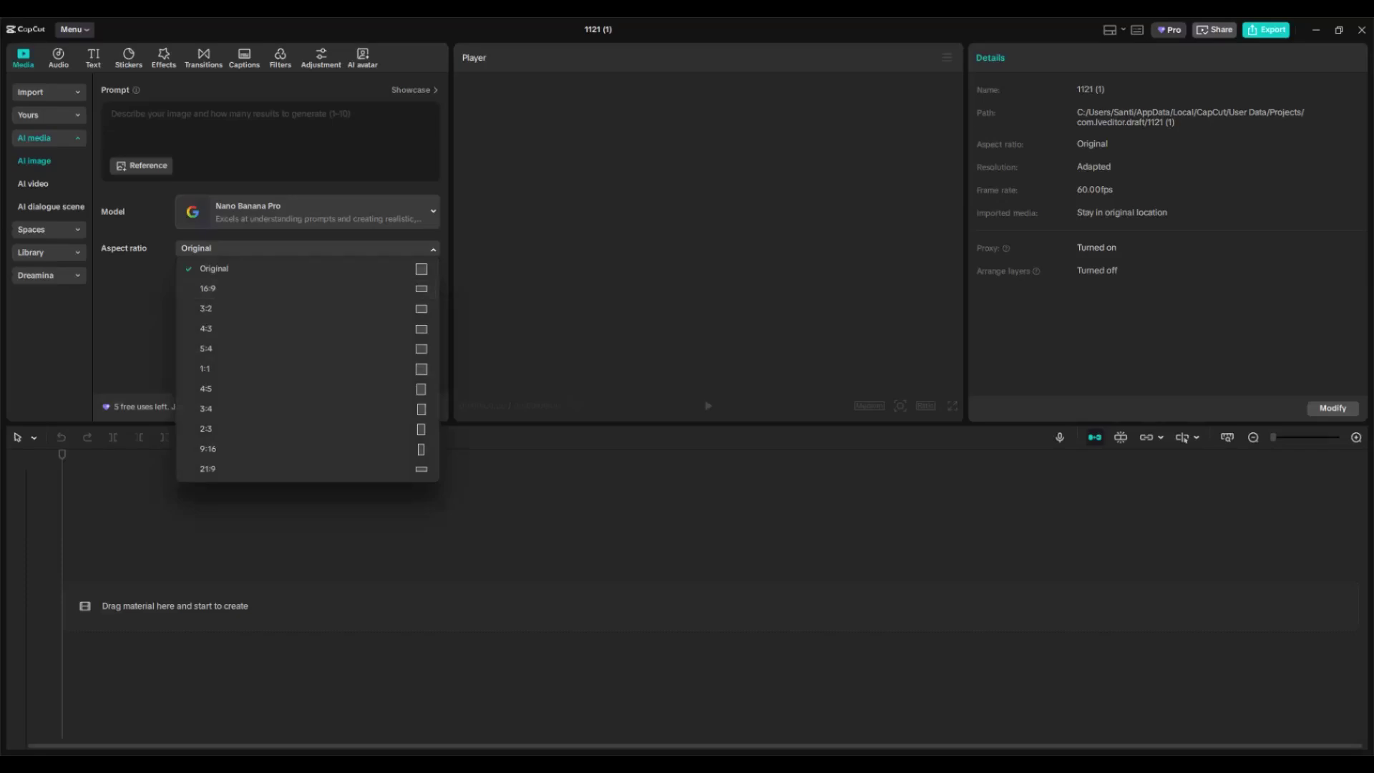
{"action": "left_click", "coordinate": [215, 449]}
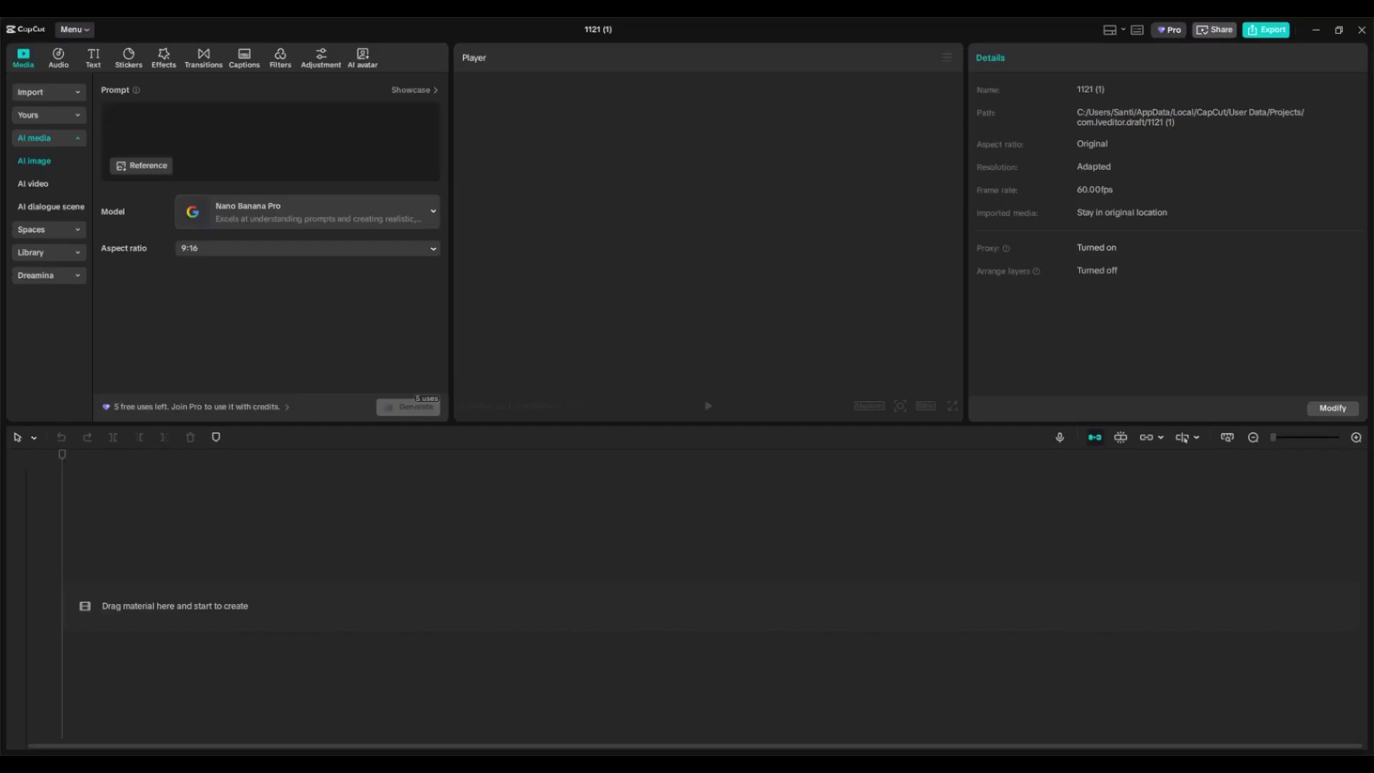
- Clear a false start and enter the prompt 'a cat with cool outfit walking at the city'
{"action": "type", "text": "Ma"}
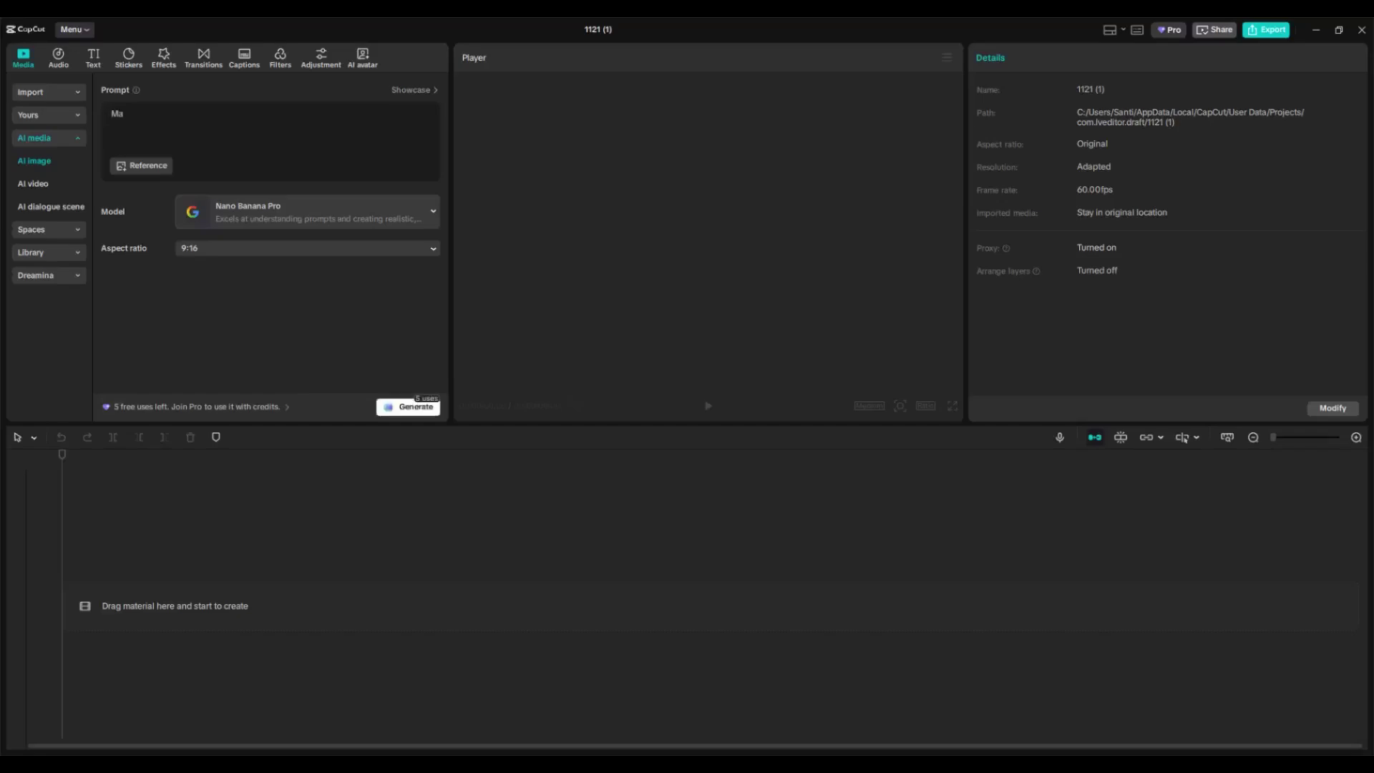
{"action": "key", "text": "BackSpace"}
{"action": "key", "text": "BackSpace"}
{"action": "type", "text": "am"}
{"action": "key", "text": "BackSpace"}
{"action": "type", "text": "mak"}
{"action": "key", "text": "ctrl+a"}
{"action": "key", "text": "BackSpace"}
{"action": "type", "text": "a cat with cool outfit walking"}
{"action": "type", "text": "at the city"}
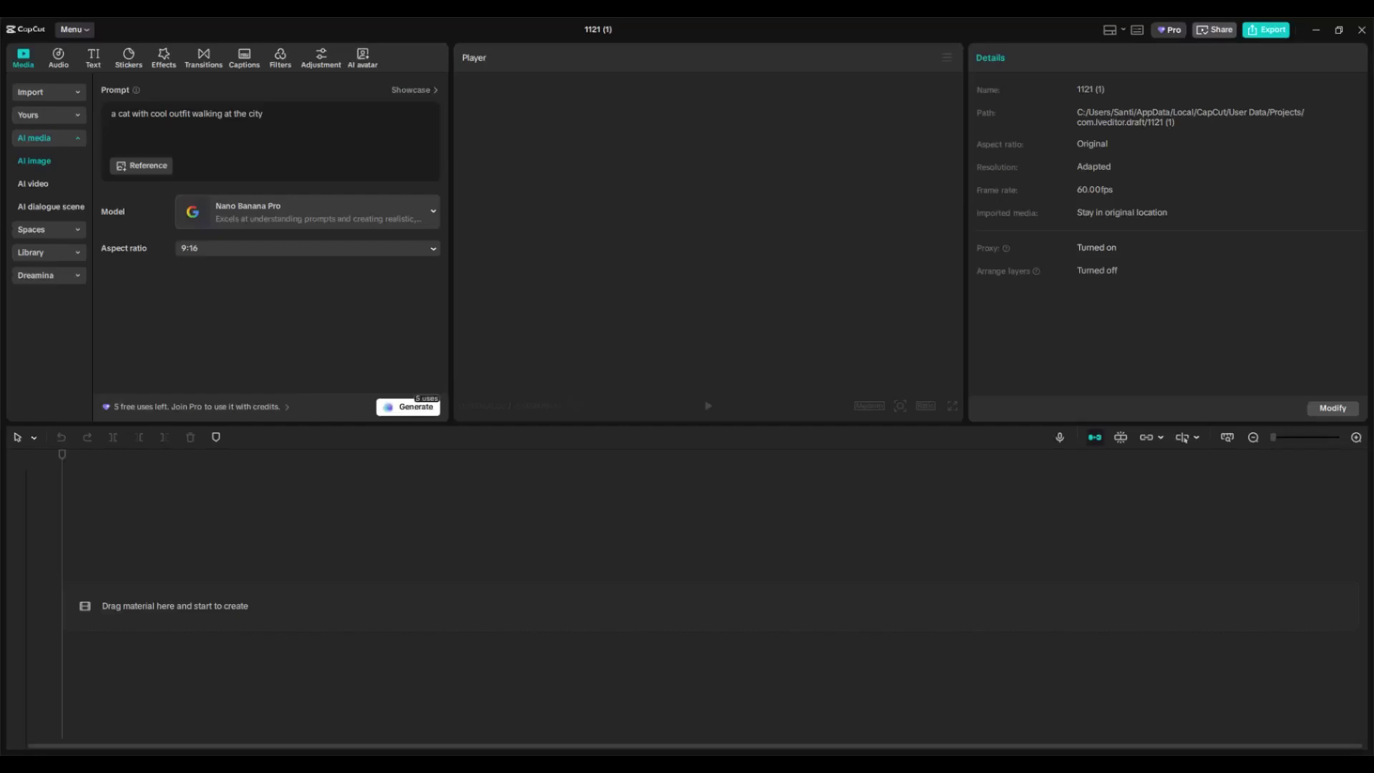
- Generate four cat images, play and compare them, and settle on the third, the orange cat in sunglasses
{"action": "left_click", "coordinate": [408, 406]}
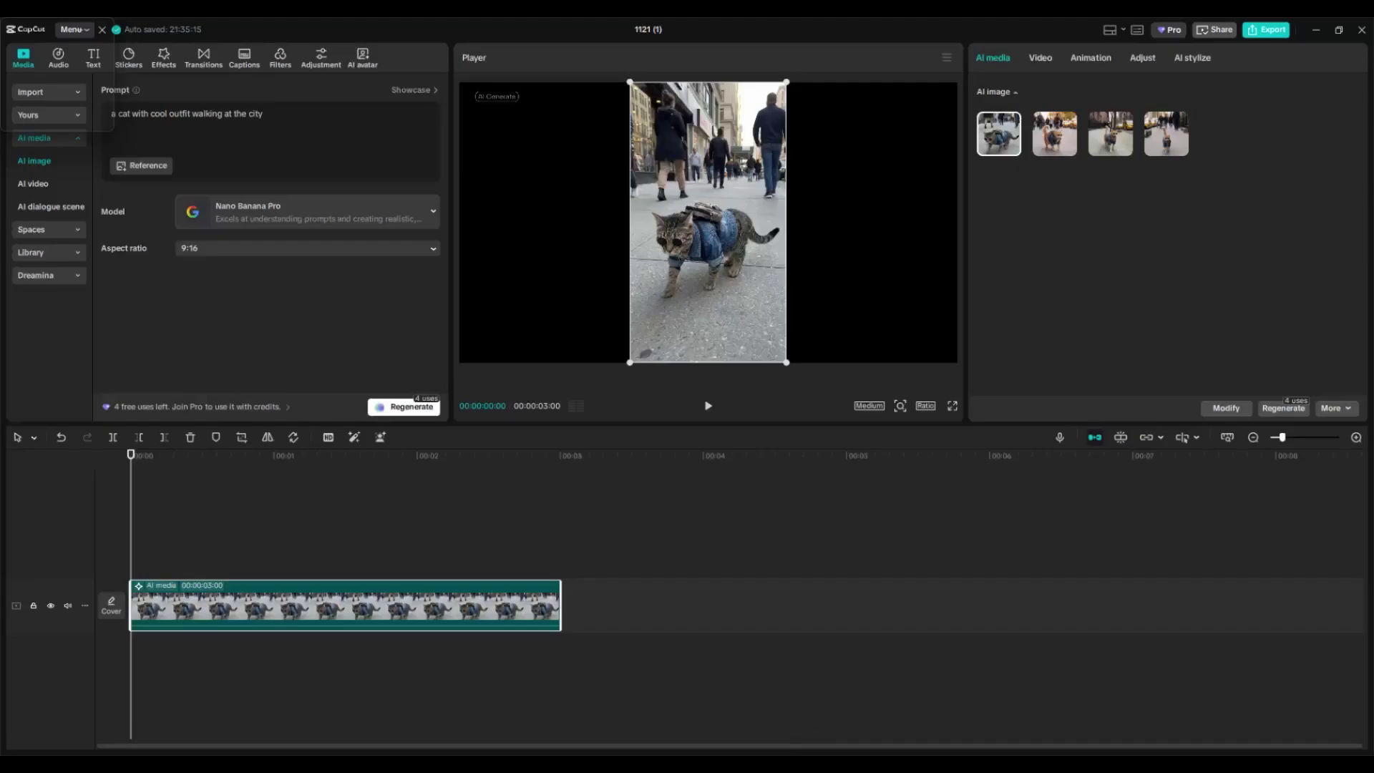
{"action": "key", "text": "space"}
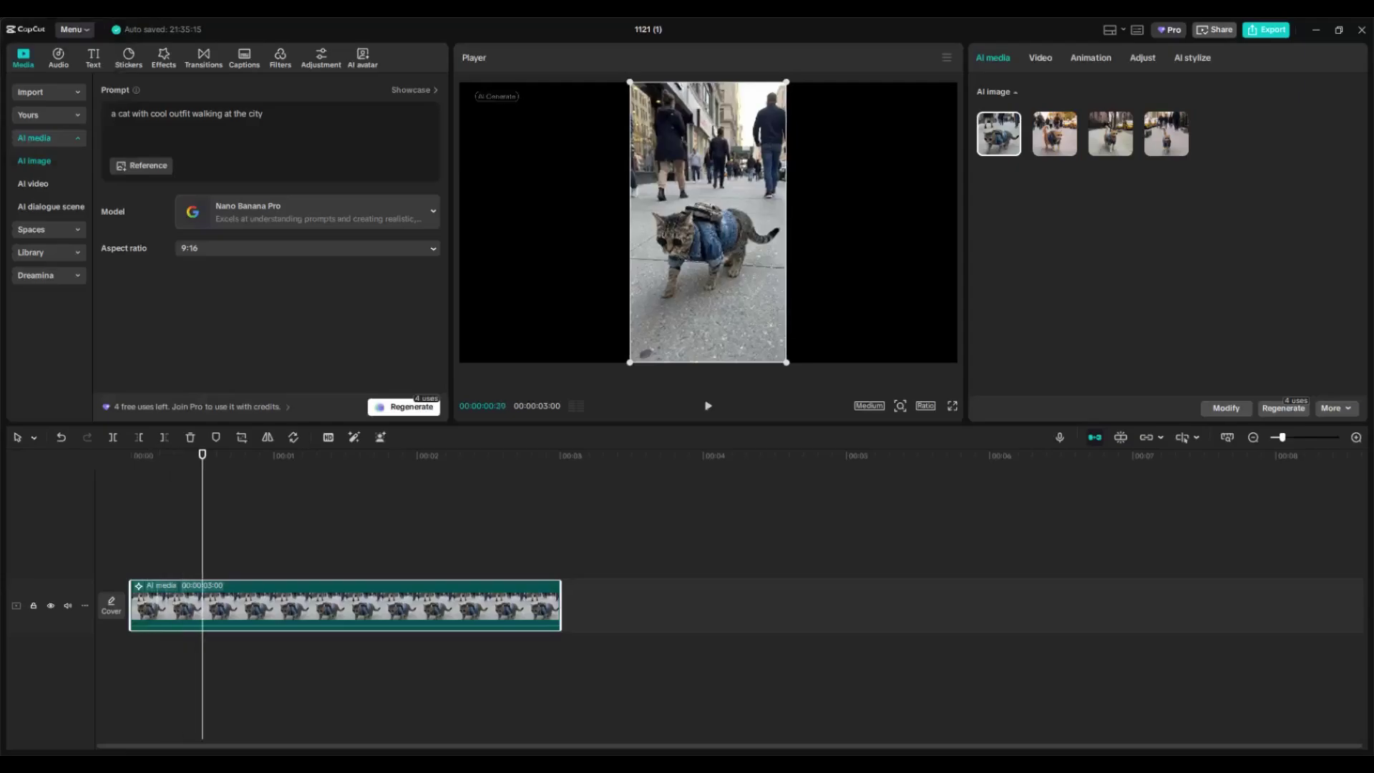
{"action": "left_click", "coordinate": [1055, 134]}
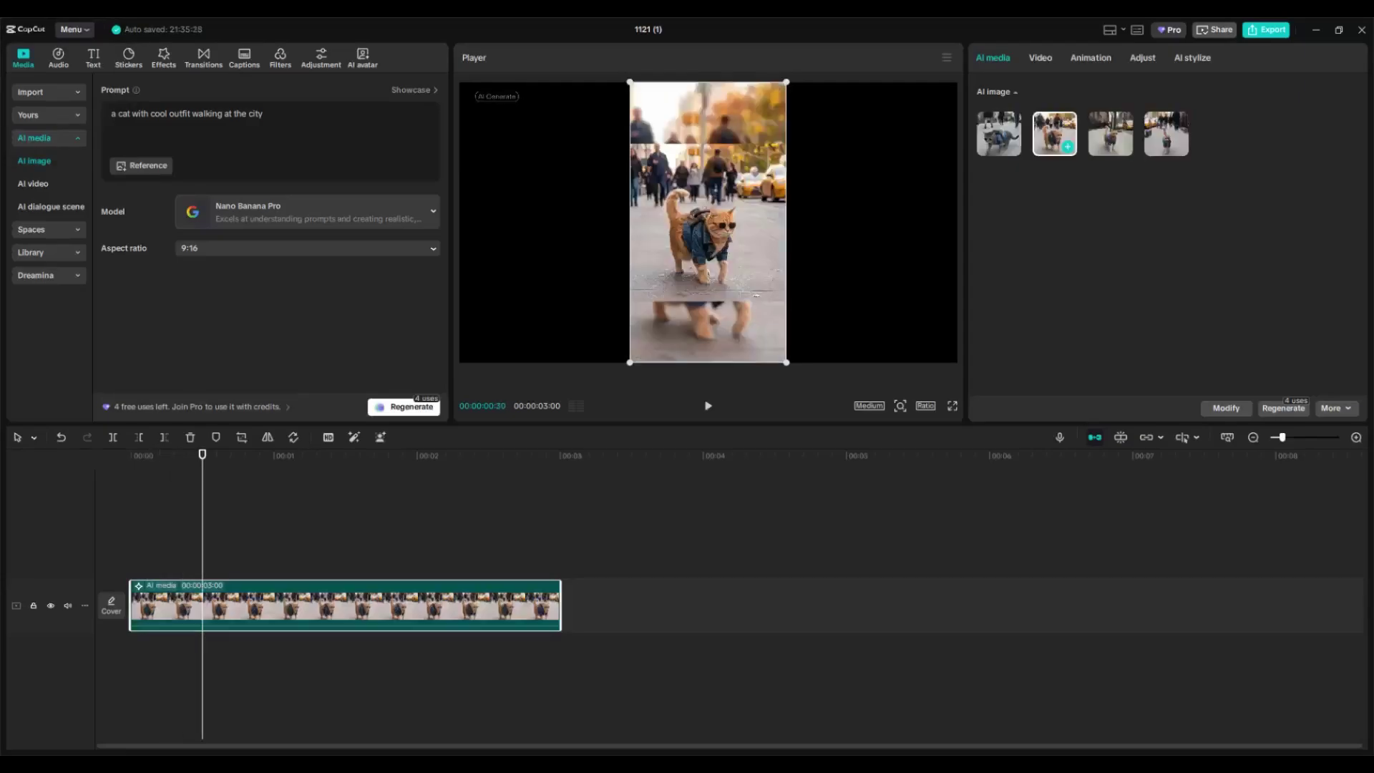
{"action": "left_click", "coordinate": [1110, 134]}
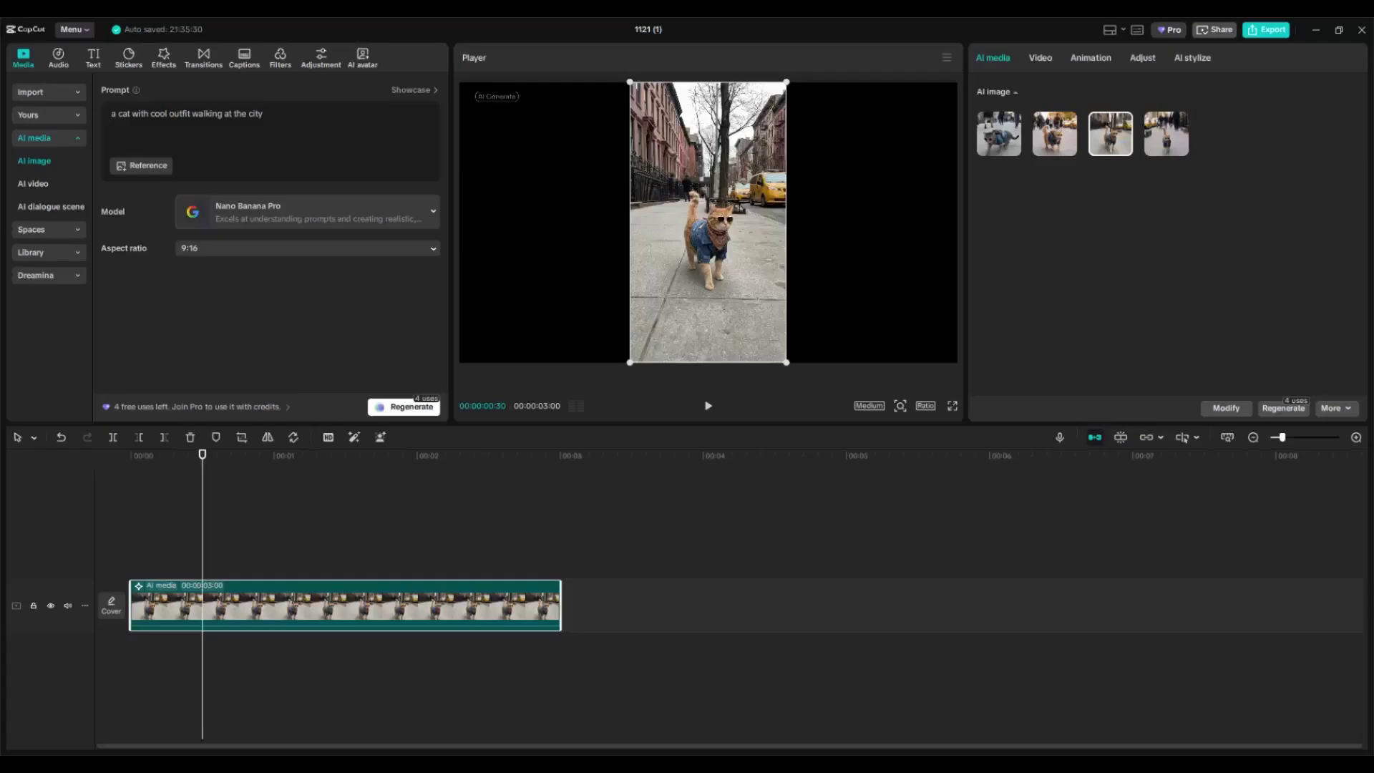
{"action": "left_click", "coordinate": [1166, 133]}
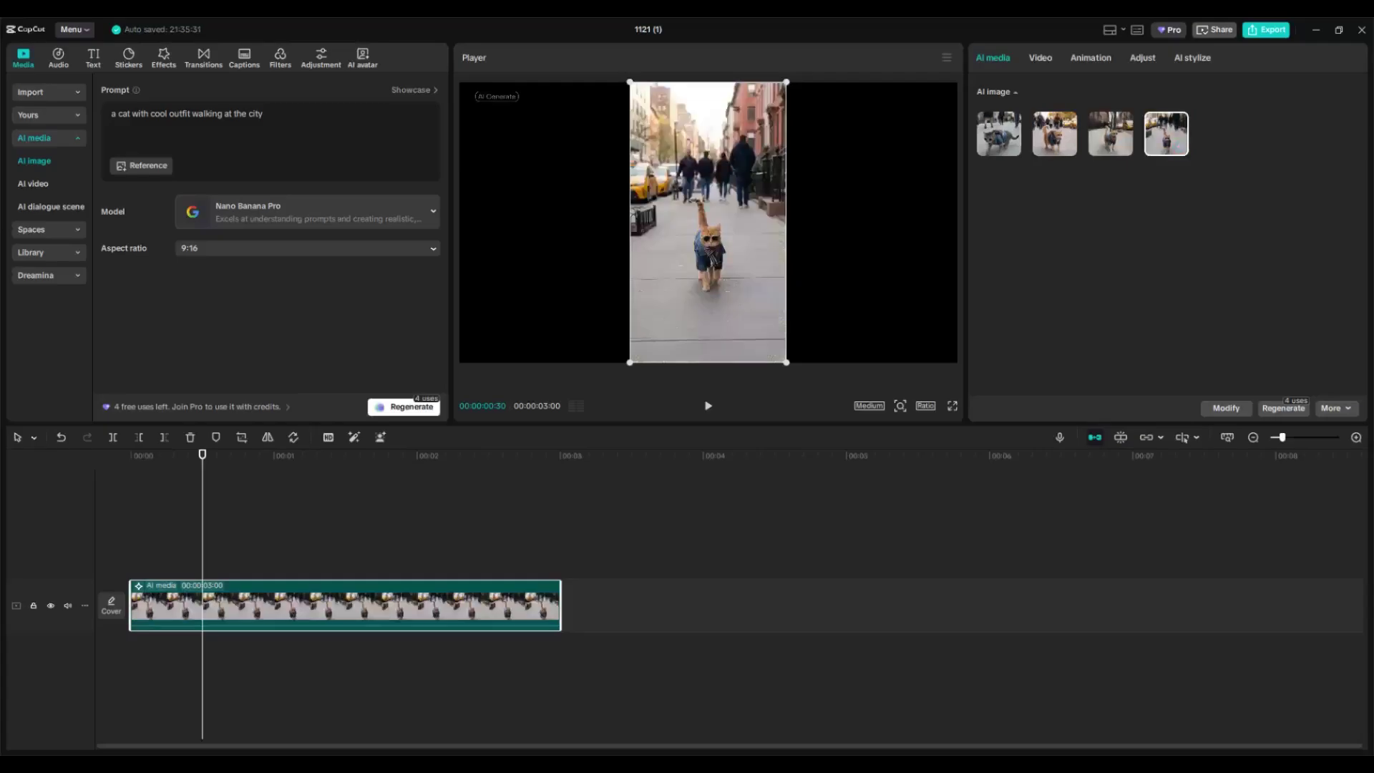
{"action": "left_click", "coordinate": [1110, 134]}
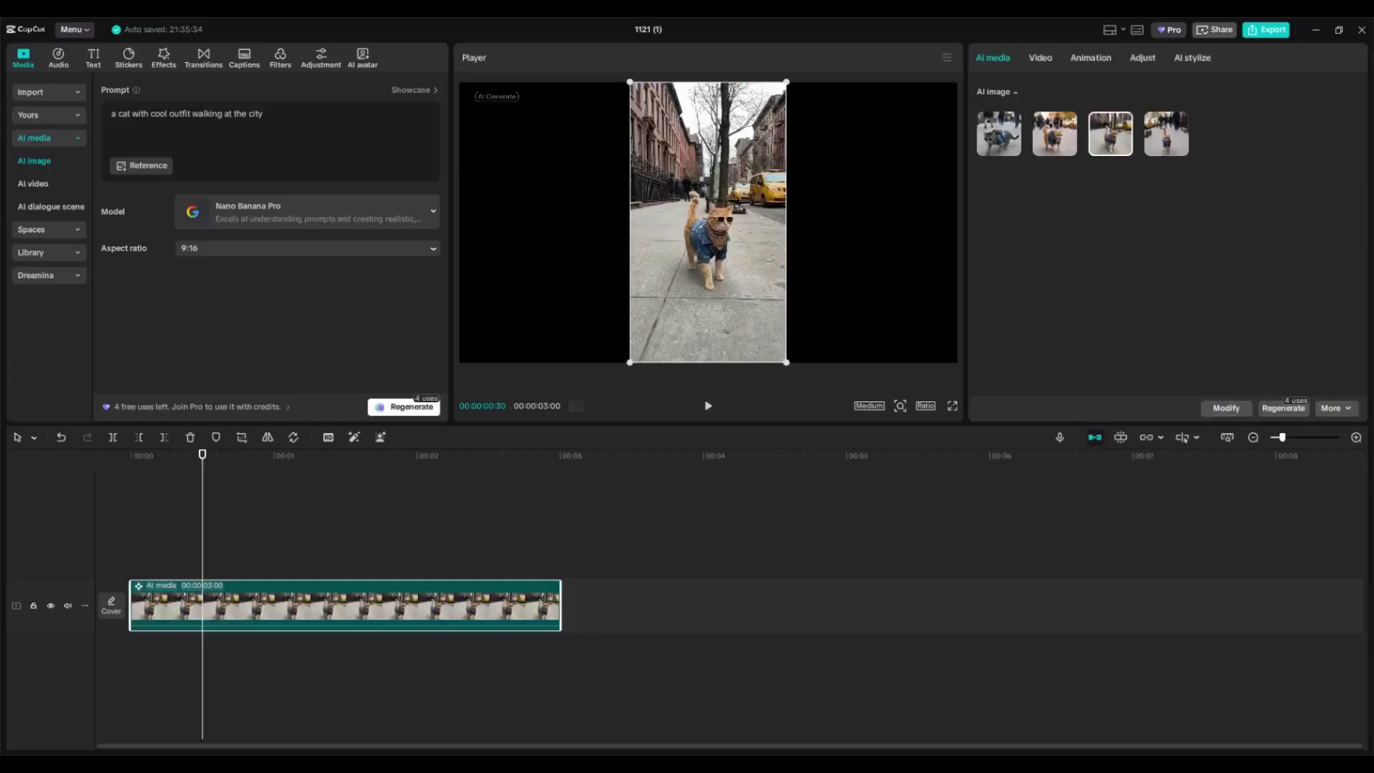
- Download the third cat image as a_cat_with_cool_outfit_walking_at_the_city.jpeg
{"action": "left_click", "coordinate": [1335, 408]}
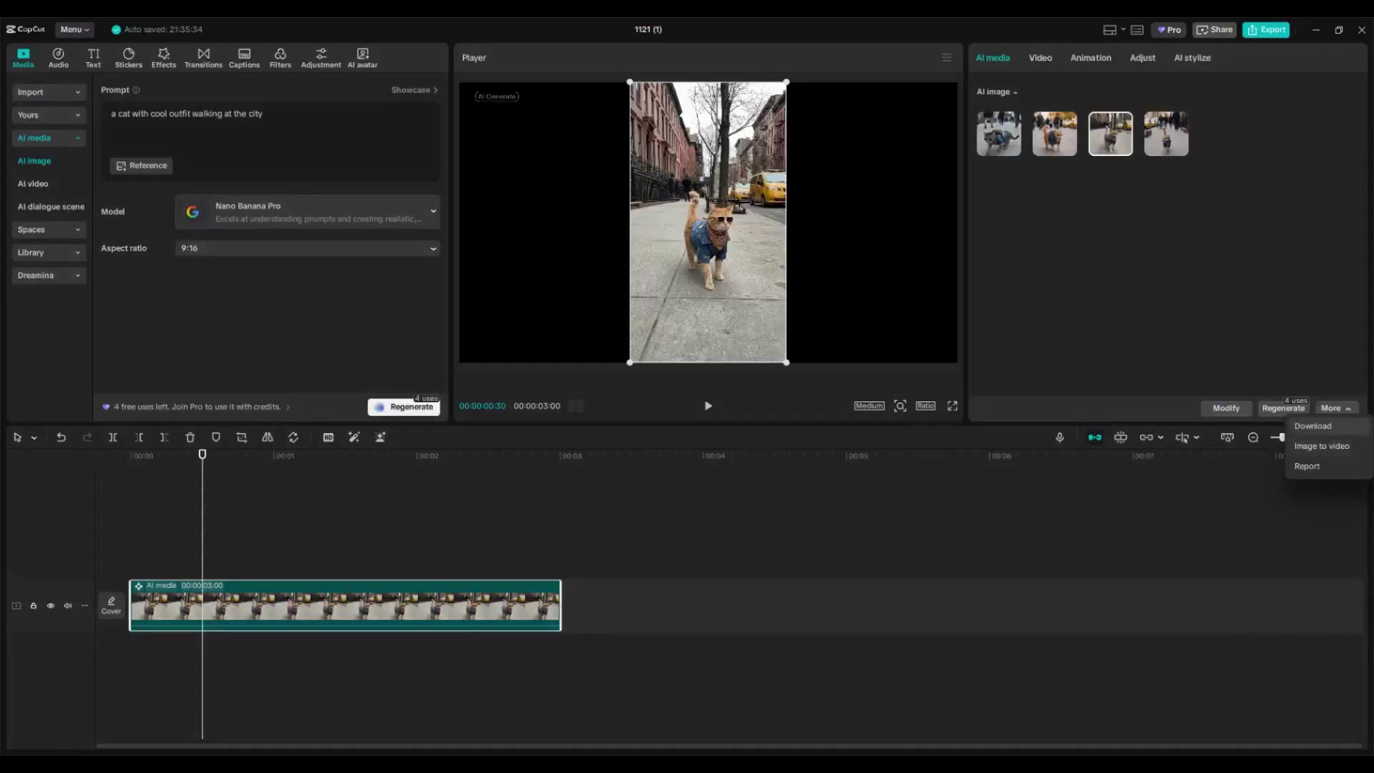
{"action": "left_click", "coordinate": [1313, 426]}
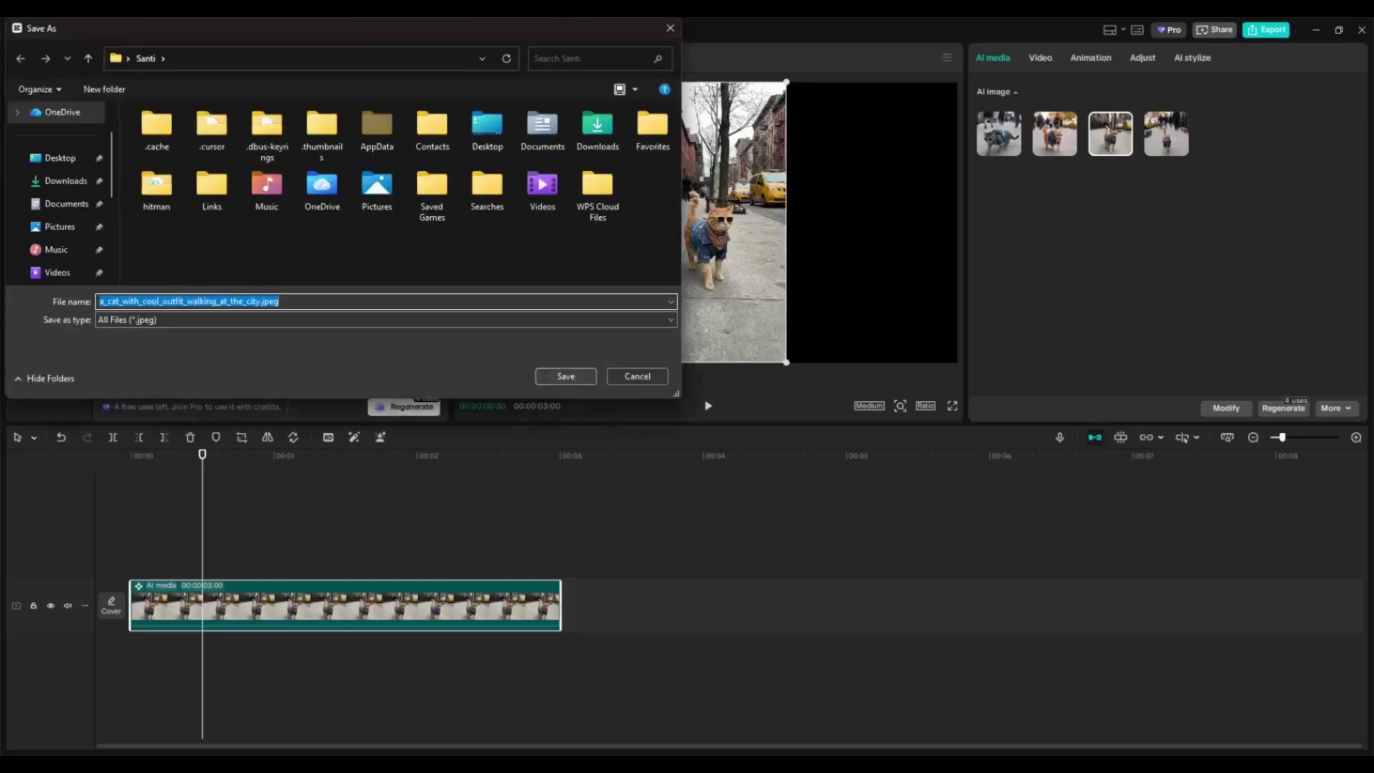
{"action": "left_click", "coordinate": [565, 376]}
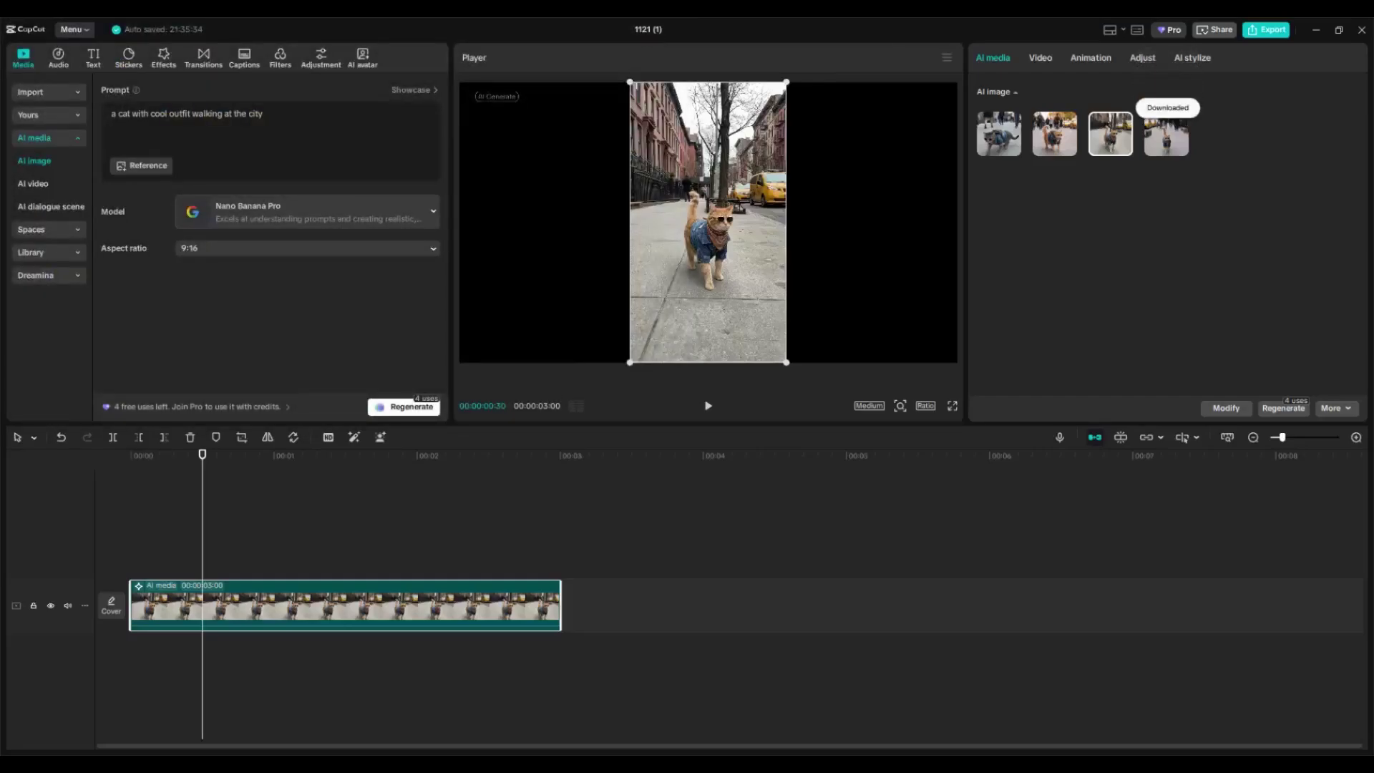
{"action": "left_click", "coordinate": [1332, 408]}
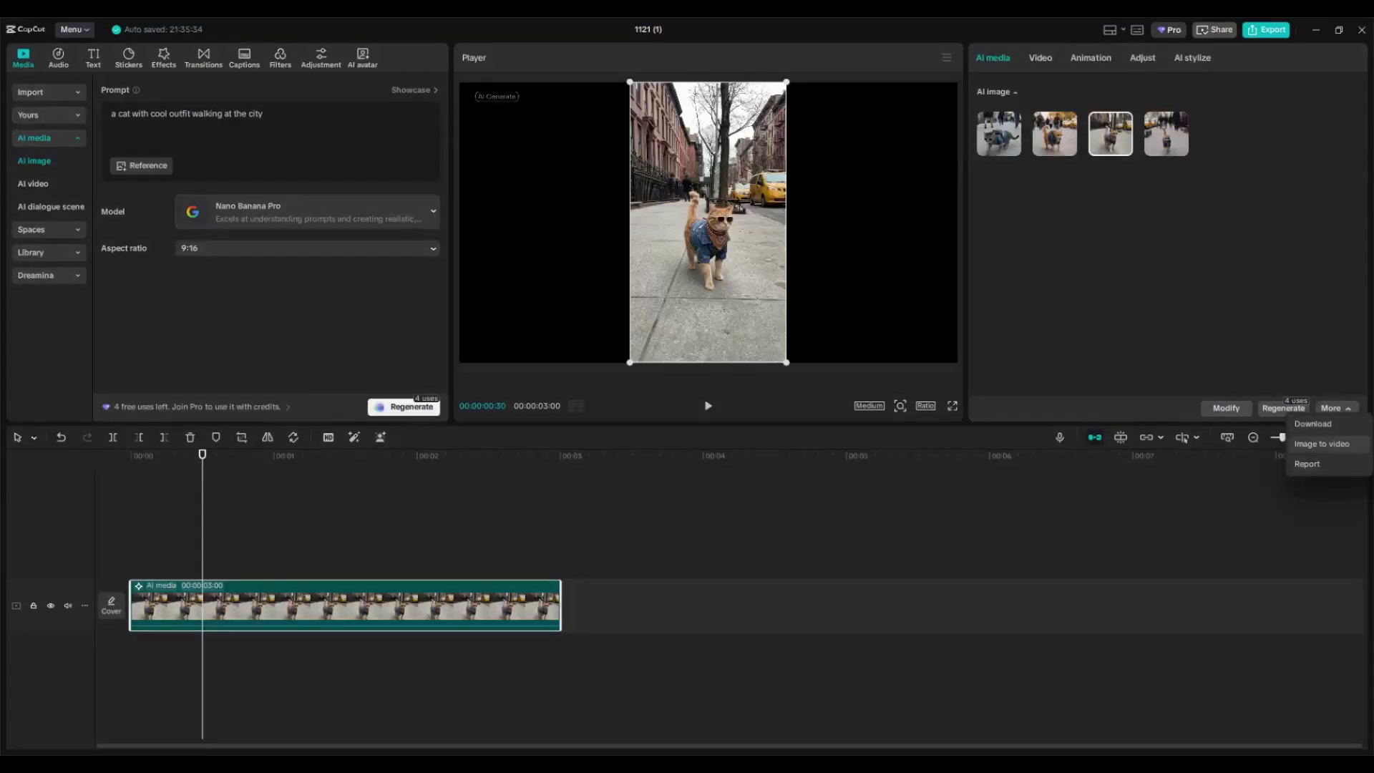
- Send the cat image to Image to video (Seedance 1.0 Fast, 5s, 9:16) and rewind to the start
{"action": "left_click", "coordinate": [1321, 444]}
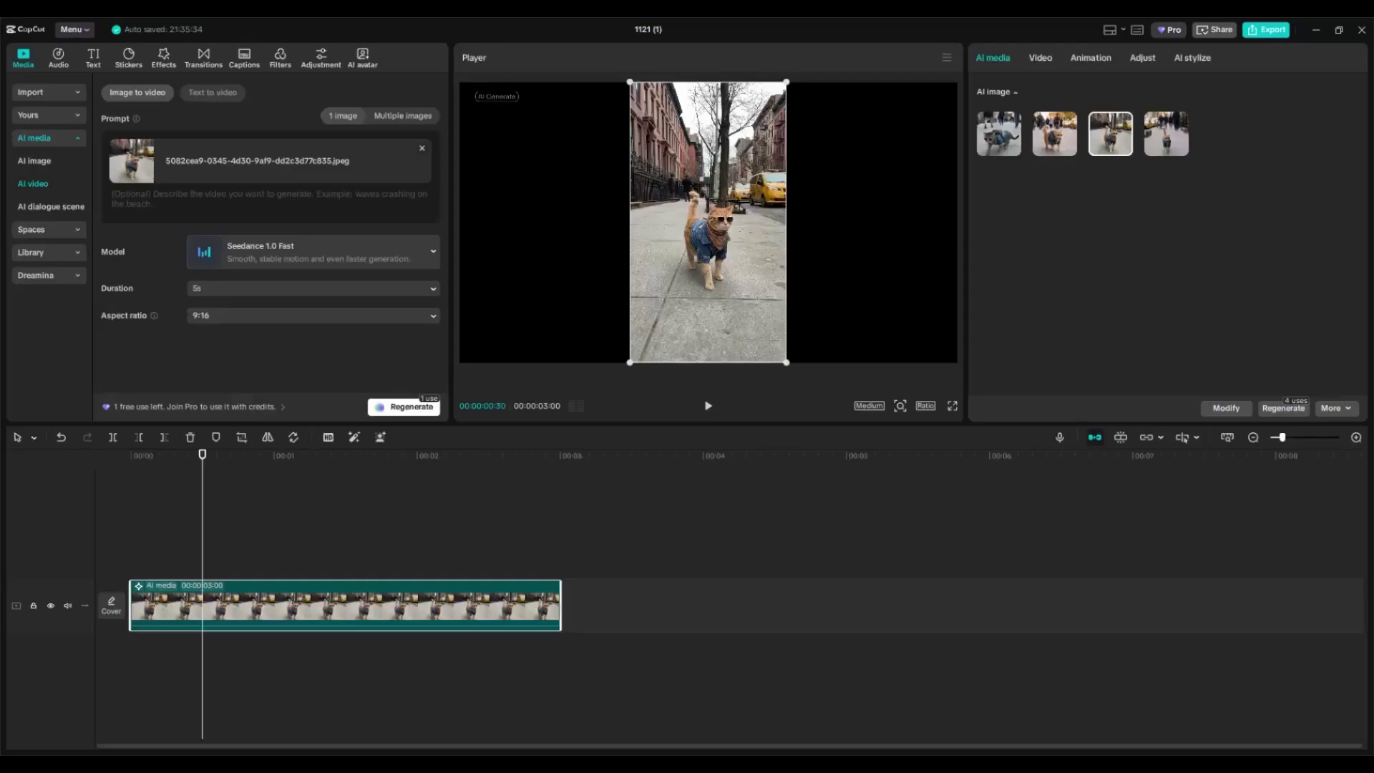
{"action": "key", "text": "Left"}
{"action": "key", "text": "Left"}
{"action": "key", "text": "Left"}
{"action": "key", "text": "Left"}
{"action": "key", "text": "Left"}
{"action": "key", "text": "Left"}
{"action": "key", "text": "Left"}
{"action": "key", "text": "Left"}
{"action": "key", "text": "Left"}
{"action": "key", "text": "Left"}
{"action": "key", "text": "Left"}
{"action": "key", "text": "Left"}
{"action": "key", "text": "Left"}
{"action": "key", "text": "Left"}
{"action": "key", "text": "Left"}
{"action": "key", "text": "Left"}
{"action": "key", "text": "Left"}
{"action": "key", "text": "Left"}
{"action": "key", "text": "Left"}
{"action": "key", "text": "Left"}
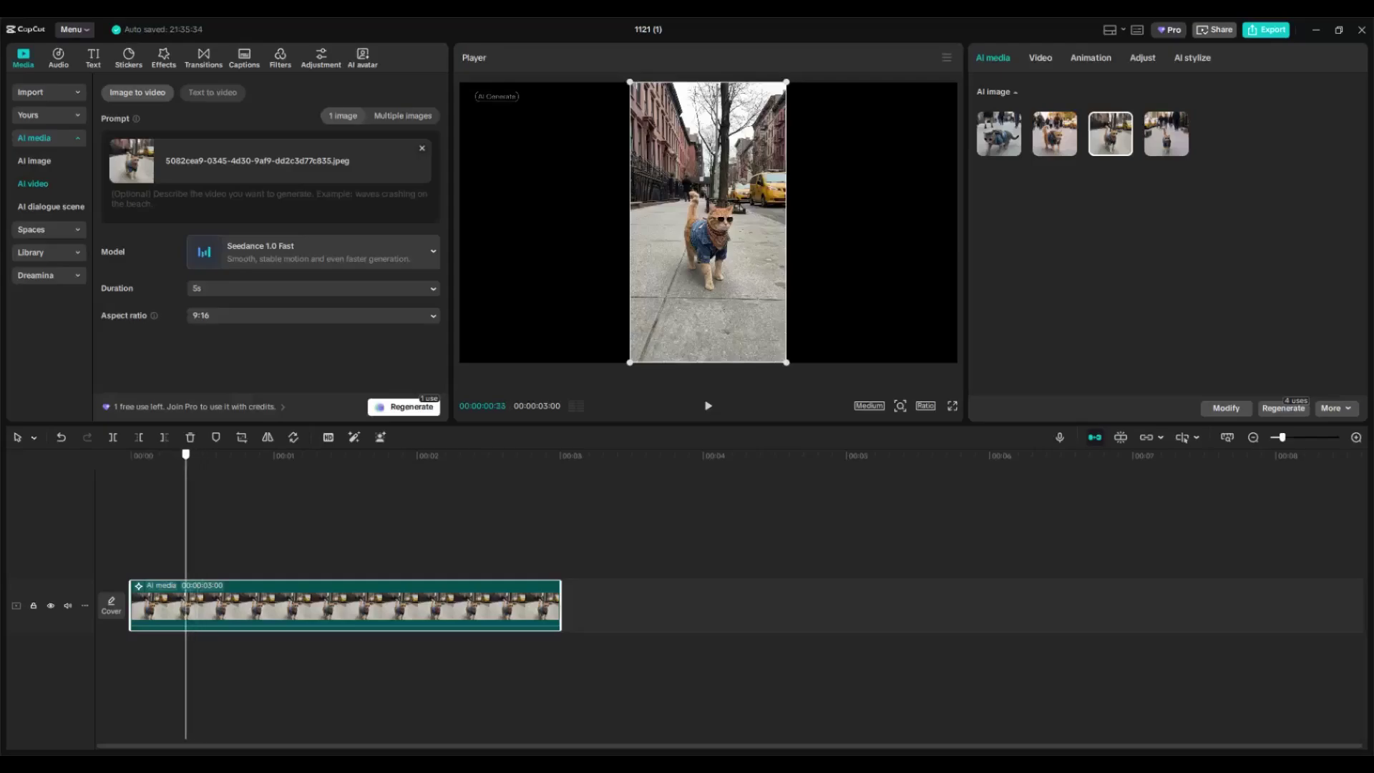